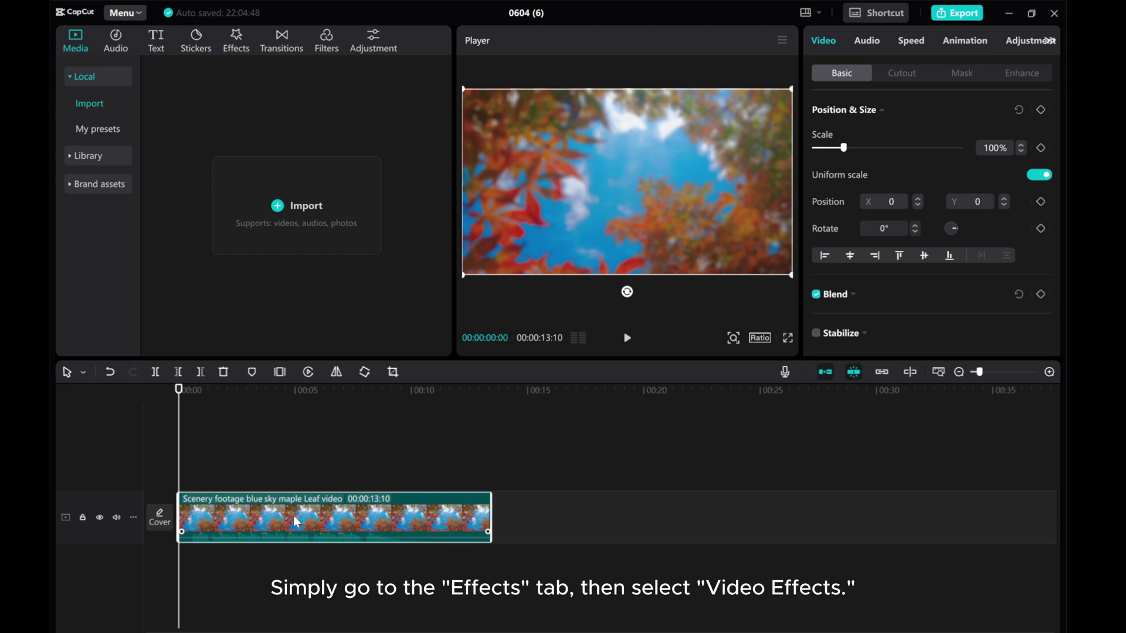
Browse the video effects library to the Texture category, where Grain is listed
{"action": "left_click", "coordinate": [235, 40]}
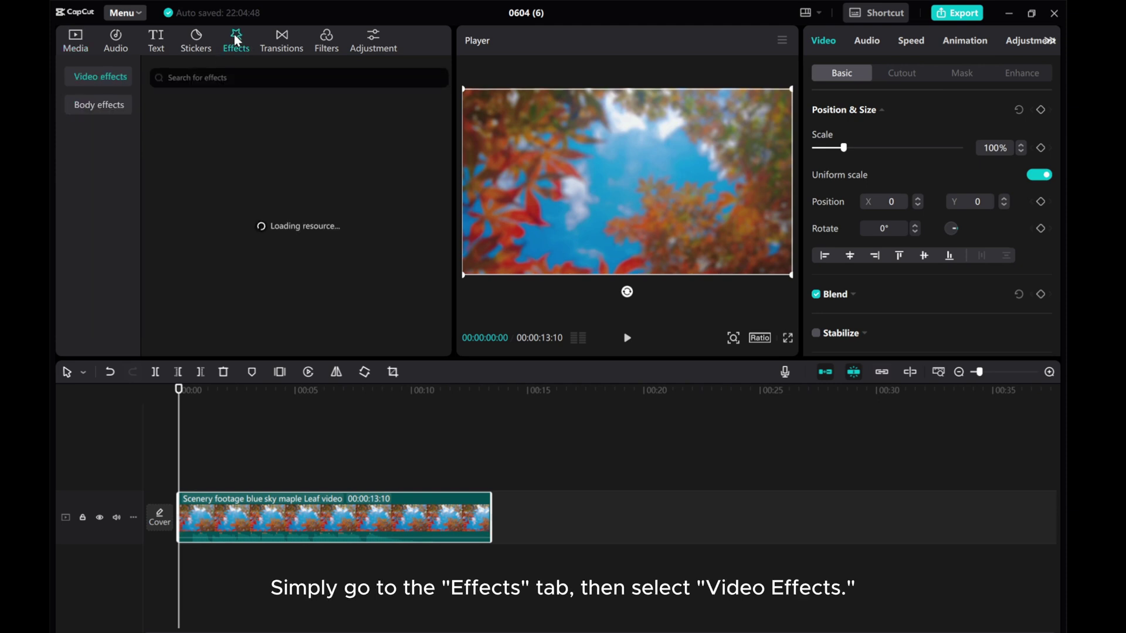
{"action": "left_click", "coordinate": [86, 75]}
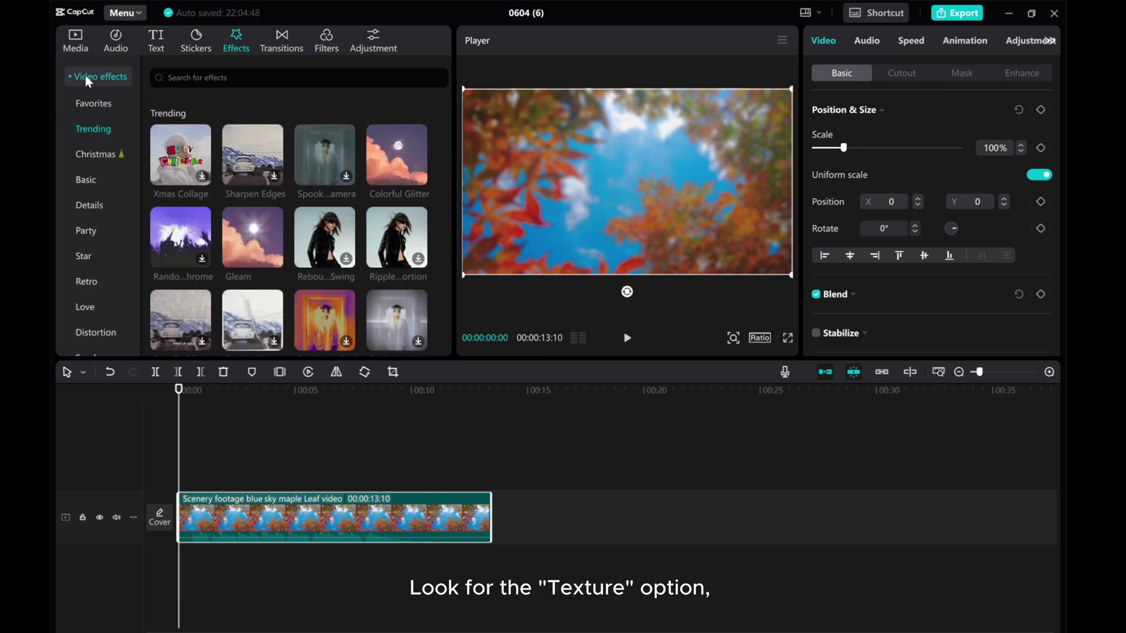
{"action": "scroll", "coordinate": [99, 249], "scroll_direction": "down", "scroll_amount": 1}
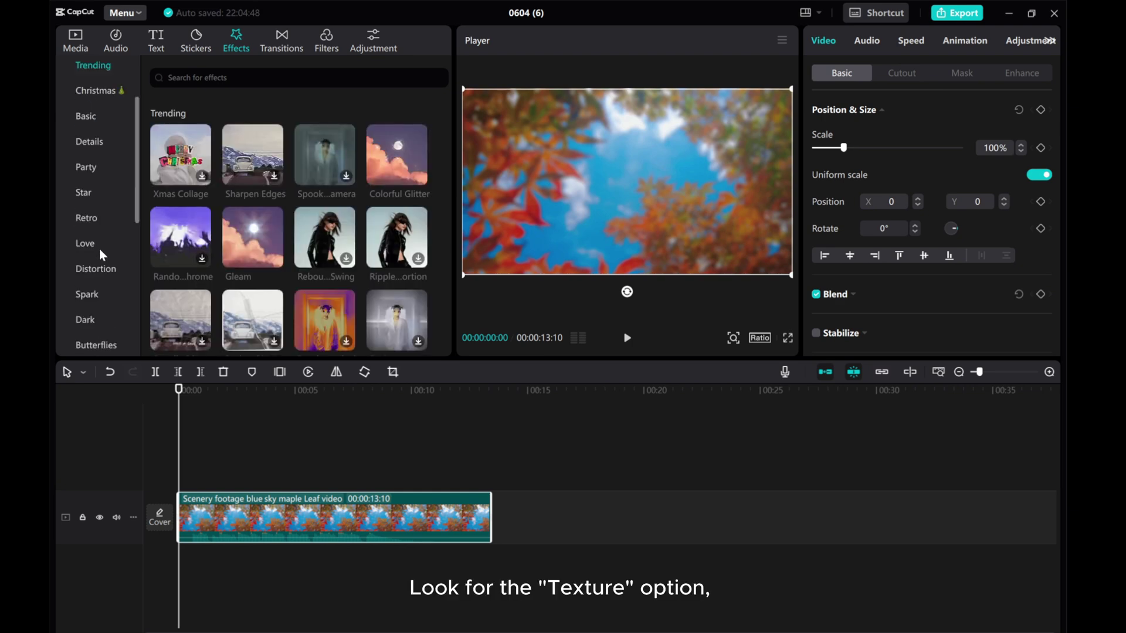
{"action": "scroll", "coordinate": [99, 248], "scroll_direction": "down", "scroll_amount": 2}
{"action": "scroll", "coordinate": [100, 249], "scroll_direction": "down", "scroll_amount": 1}
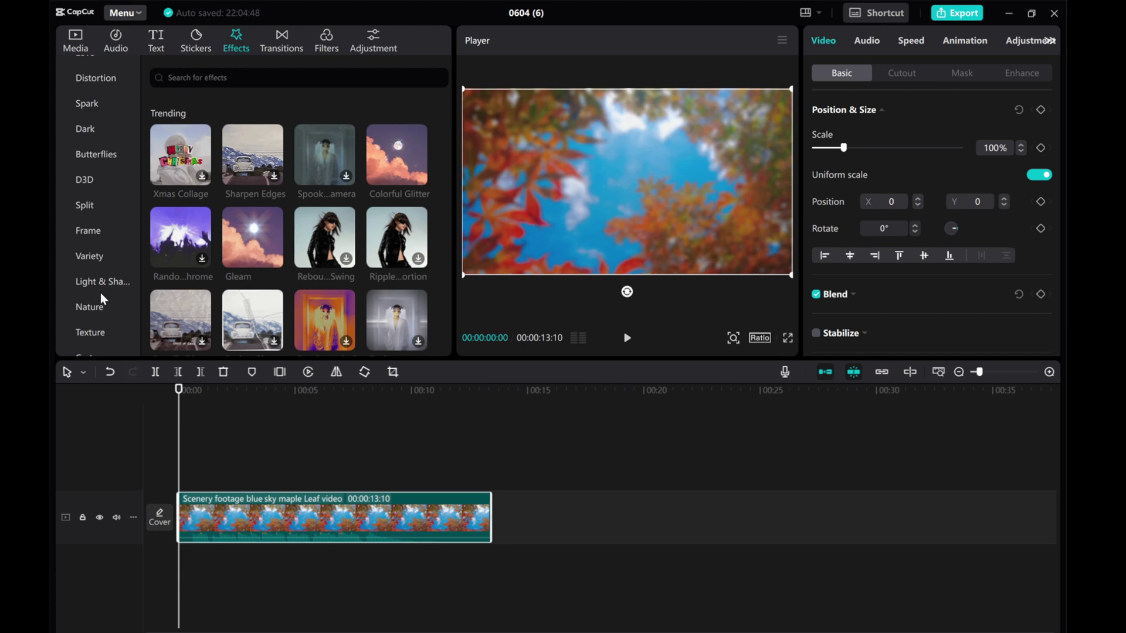
{"action": "left_click", "coordinate": [88, 334]}
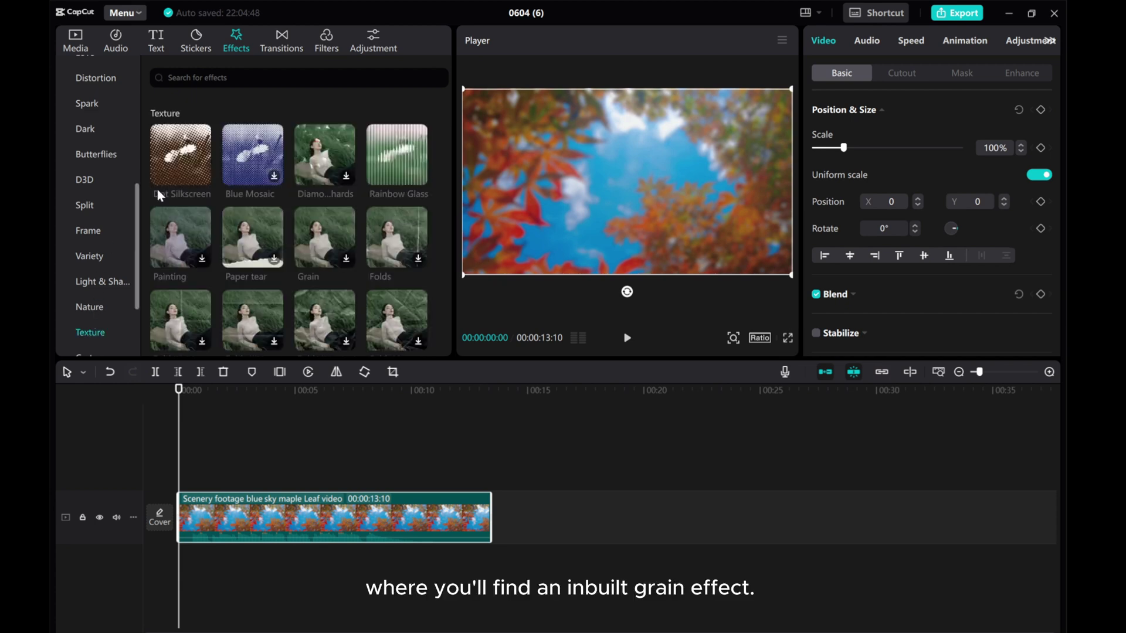
{"action": "mouse_move", "coordinate": [325, 237]}
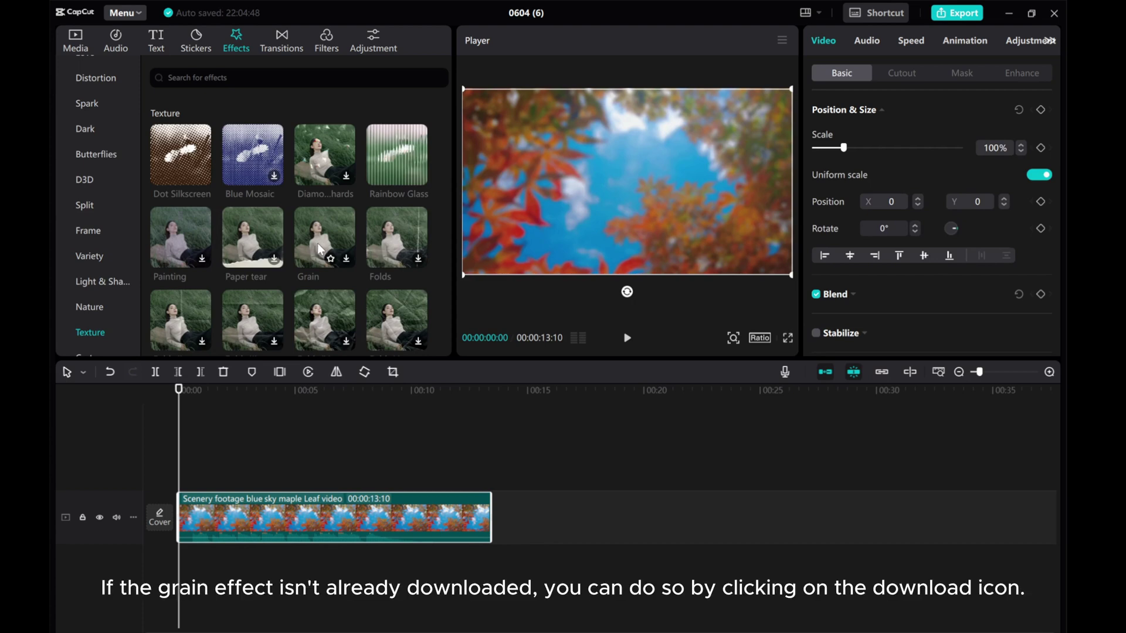
Download the Grain effect and add it as its own track above the leaf clip
{"action": "left_click", "coordinate": [345, 259]}
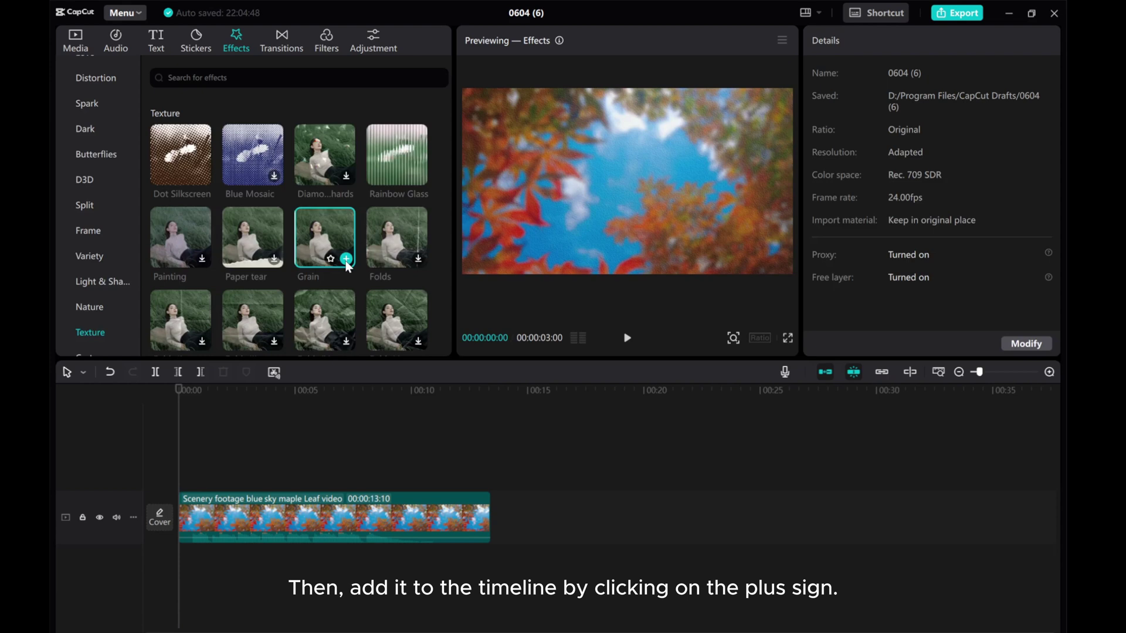
{"action": "left_click", "coordinate": [347, 259]}
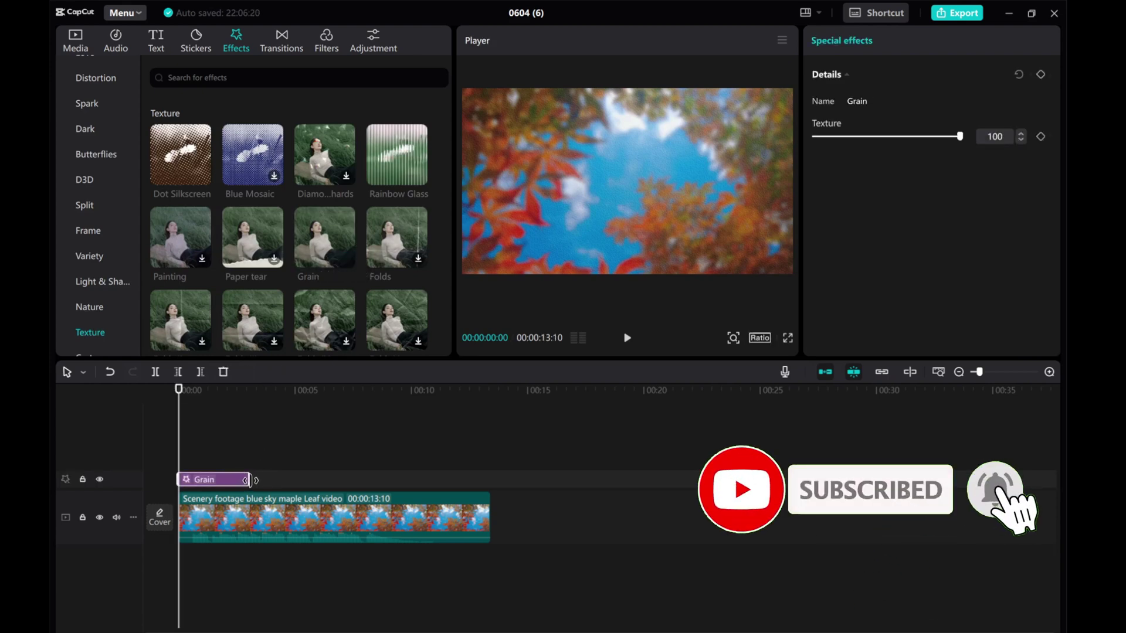
Extend Grain to the video's end, then scrub and toggle its track visibility to compare
{"action": "left_click_drag", "start_coordinate": [248, 481], "coordinate": [491, 480]}
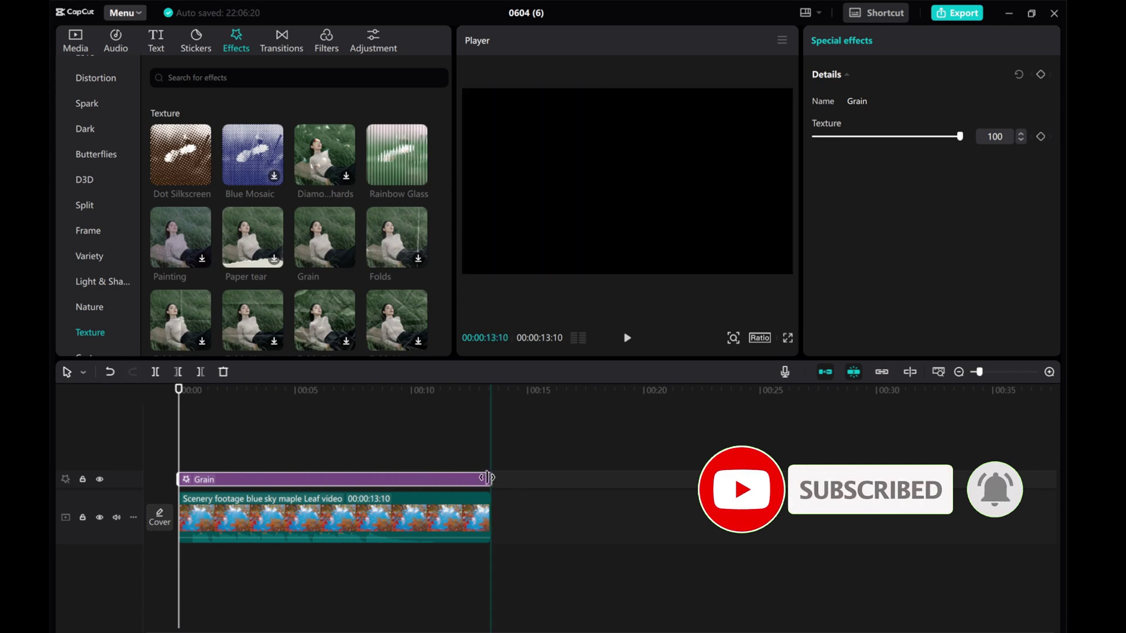
{"action": "left_click_drag", "start_coordinate": [180, 454], "coordinate": [333, 458]}
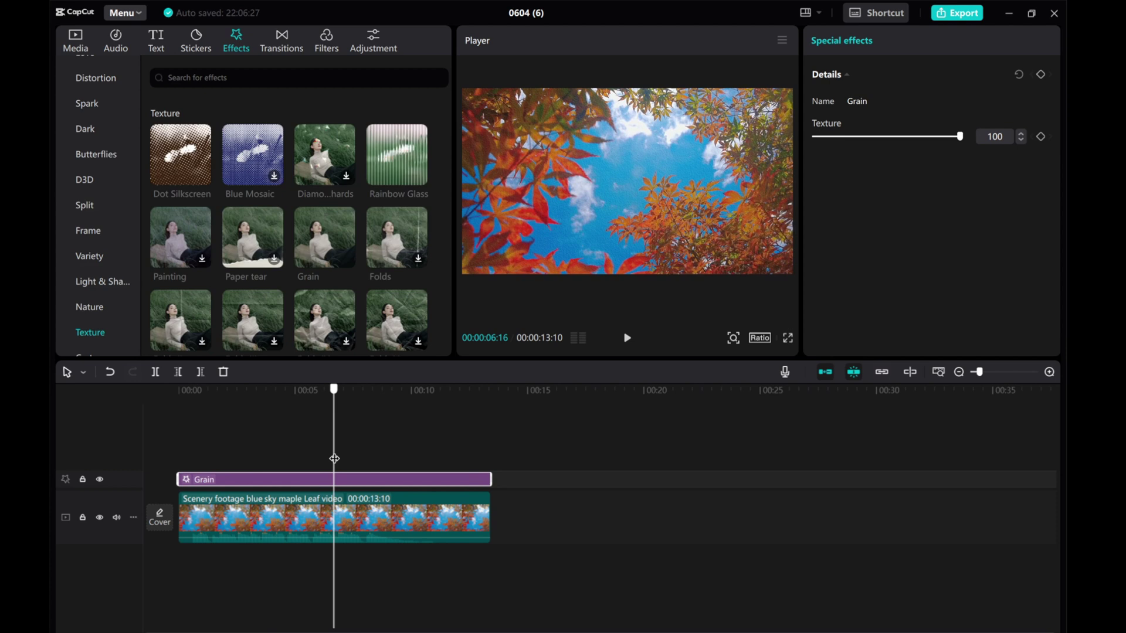
{"action": "left_click", "coordinate": [96, 479]}
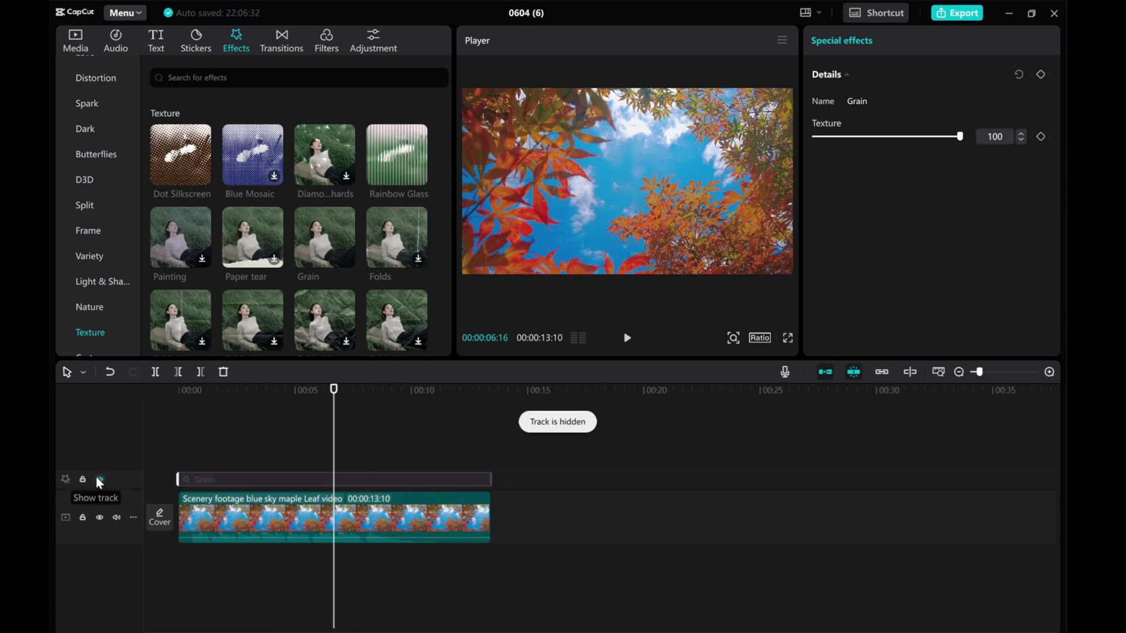
{"action": "left_click", "coordinate": [97, 479]}
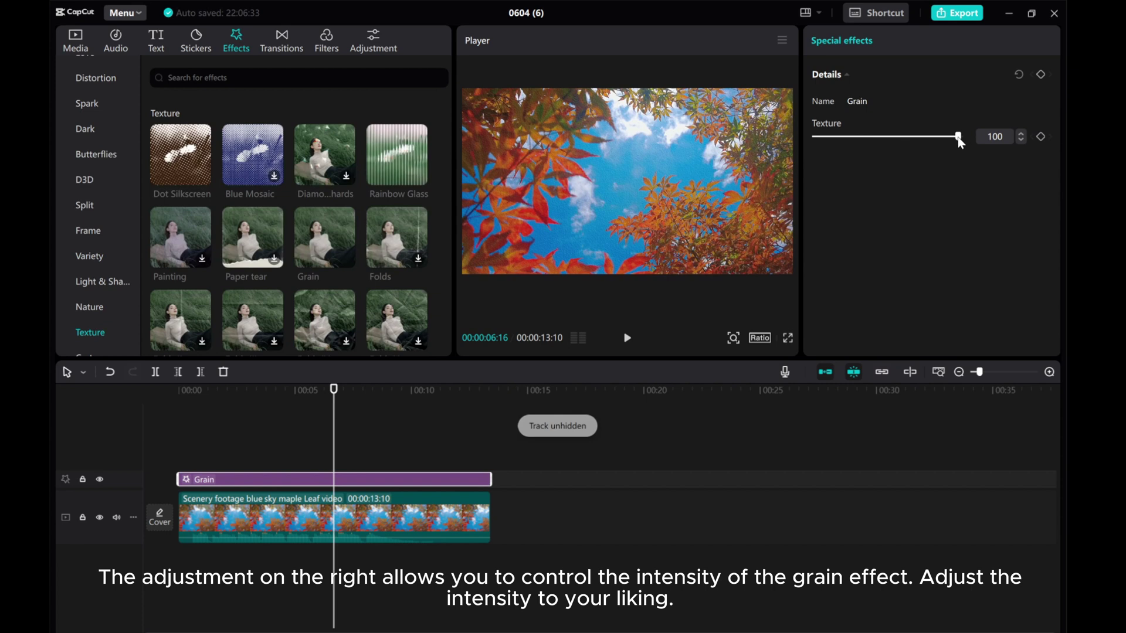
{"action": "mouse_move", "coordinate": [958, 136]}
{"action": "left_mouse_down"}
{"action": "mouse_move", "coordinate": [814, 138]}
{"action": "mouse_move", "coordinate": [874, 144]}
{"action": "left_mouse_up"}
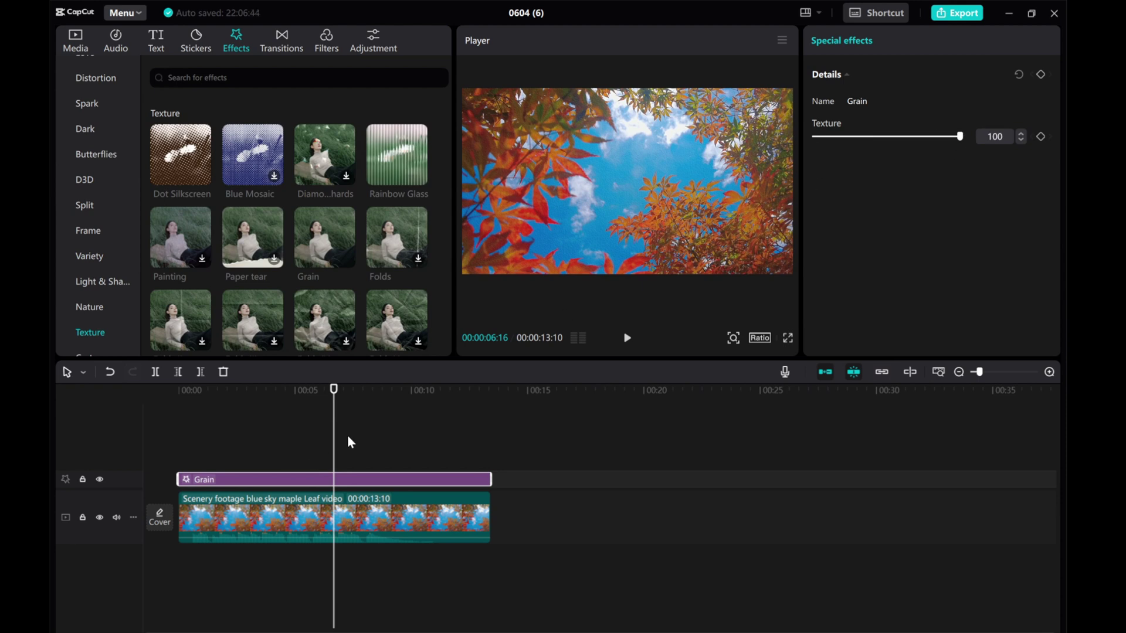
Keyframe Grain texture from 0 at 00:00 to 100 near 00:03:16, then preview playback
{"action": "left_click_drag", "start_coordinate": [333, 442], "coordinate": [156, 444]}
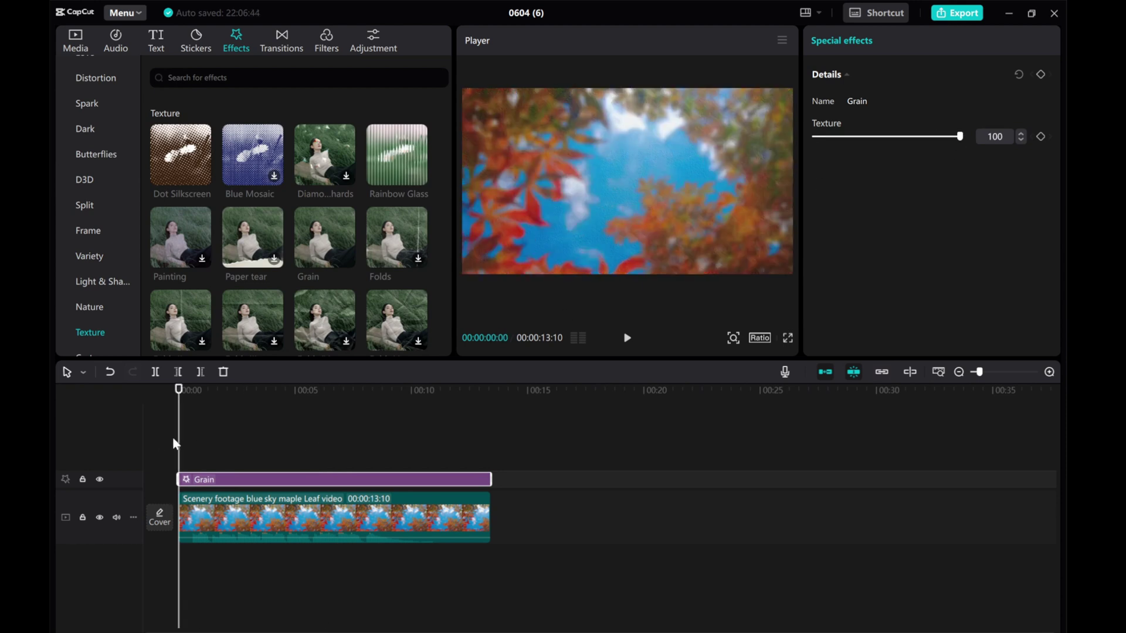
{"action": "left_click_drag", "start_coordinate": [958, 137], "coordinate": [815, 138]}
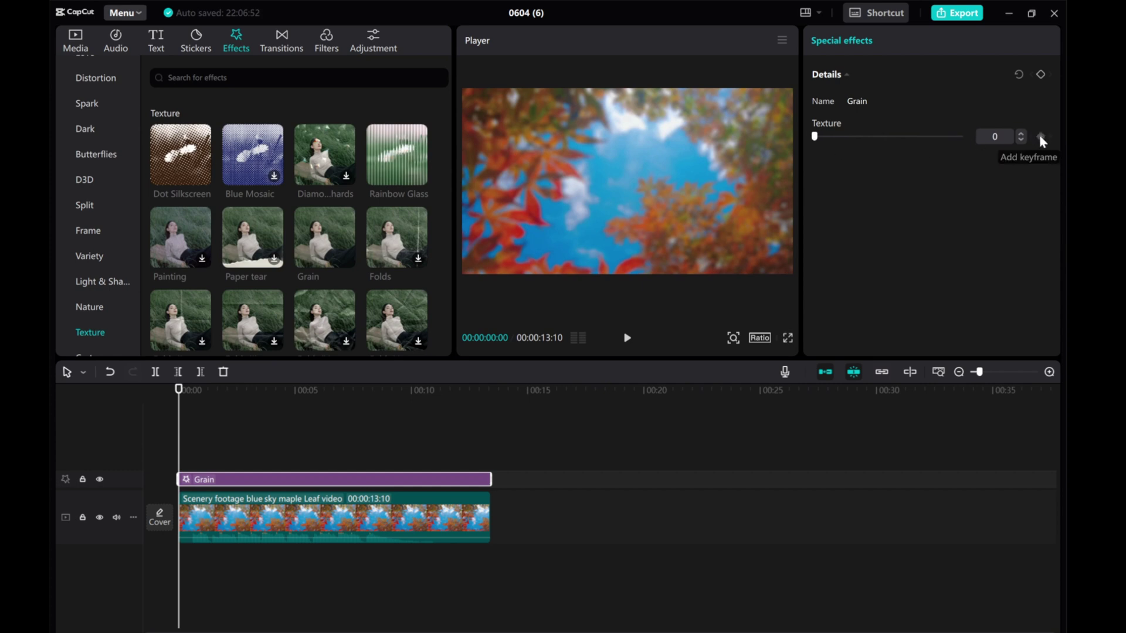
{"action": "left_click_drag", "start_coordinate": [180, 459], "coordinate": [265, 460]}
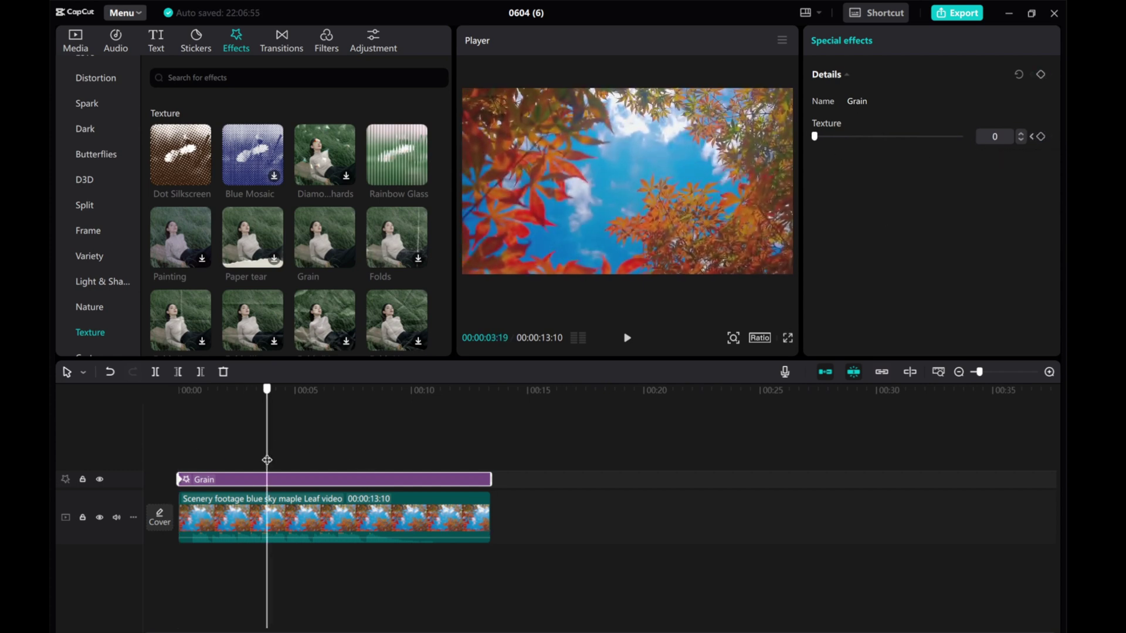
{"action": "left_click_drag", "start_coordinate": [817, 137], "coordinate": [961, 138]}
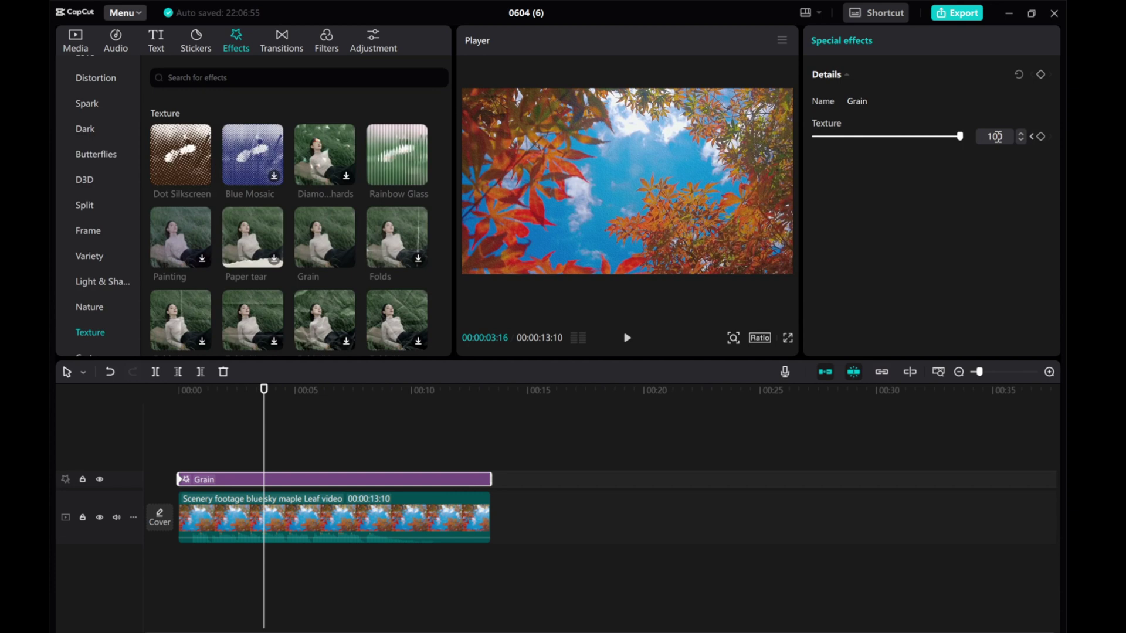
{"action": "left_click_drag", "start_coordinate": [266, 433], "coordinate": [146, 437]}
{"action": "left_click", "coordinate": [626, 339]}
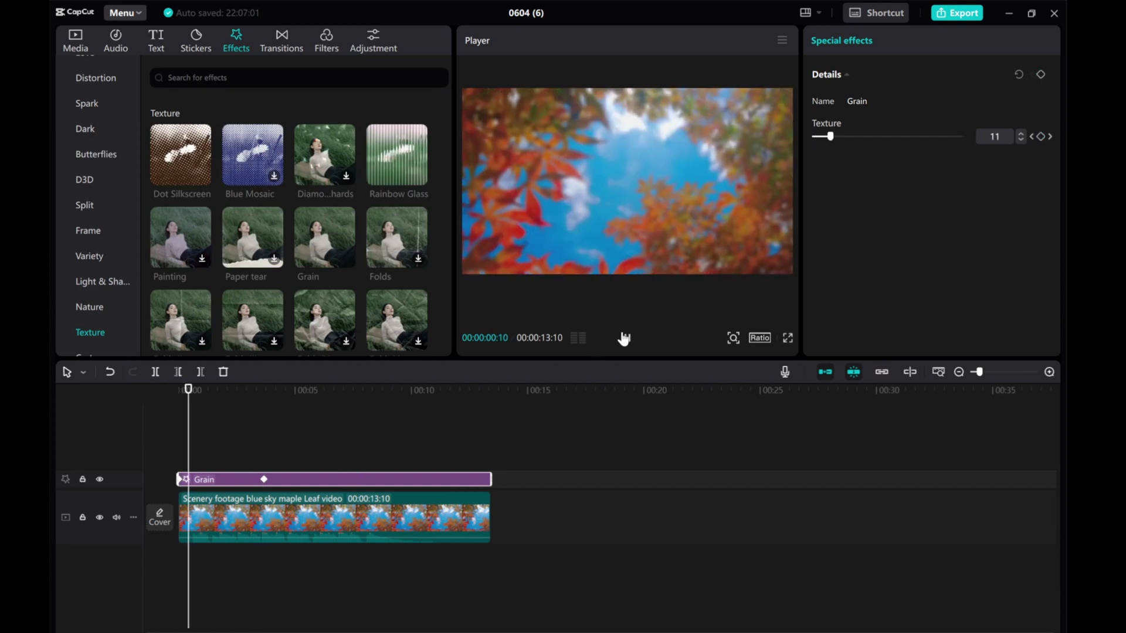